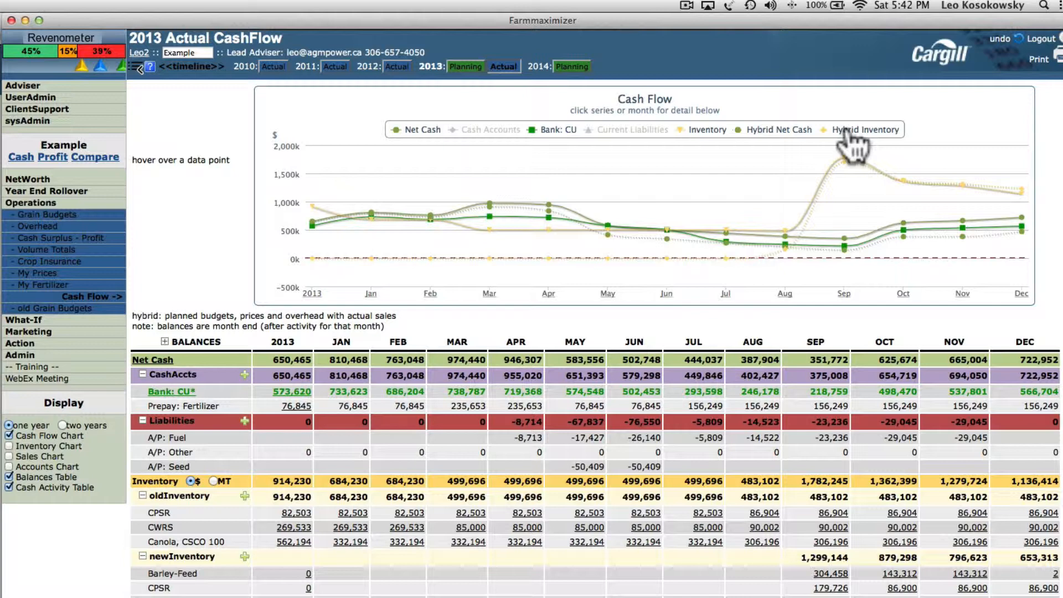
# Step: Hide Hybrid Inventory, Hybrid Net Cash and Net Cash from the chart, then zoom in and reset the zoom
pyautogui.click(846, 132)
pyautogui.click(793, 135)
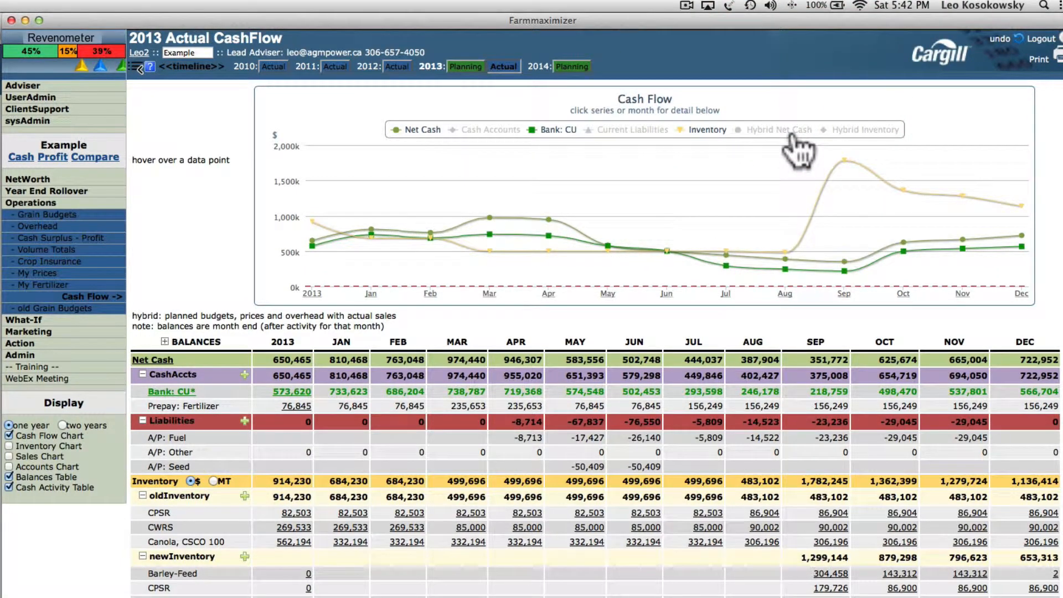
pyautogui.click(424, 130)
pyautogui.moveTo(353, 210); pyautogui.dragTo(368, 259)
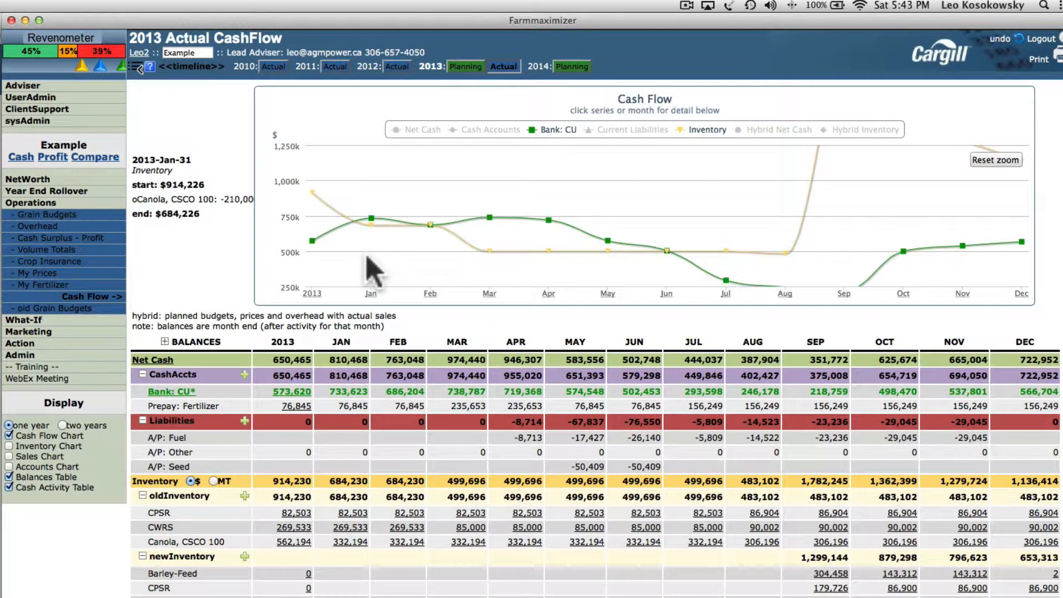
pyautogui.click(995, 160)
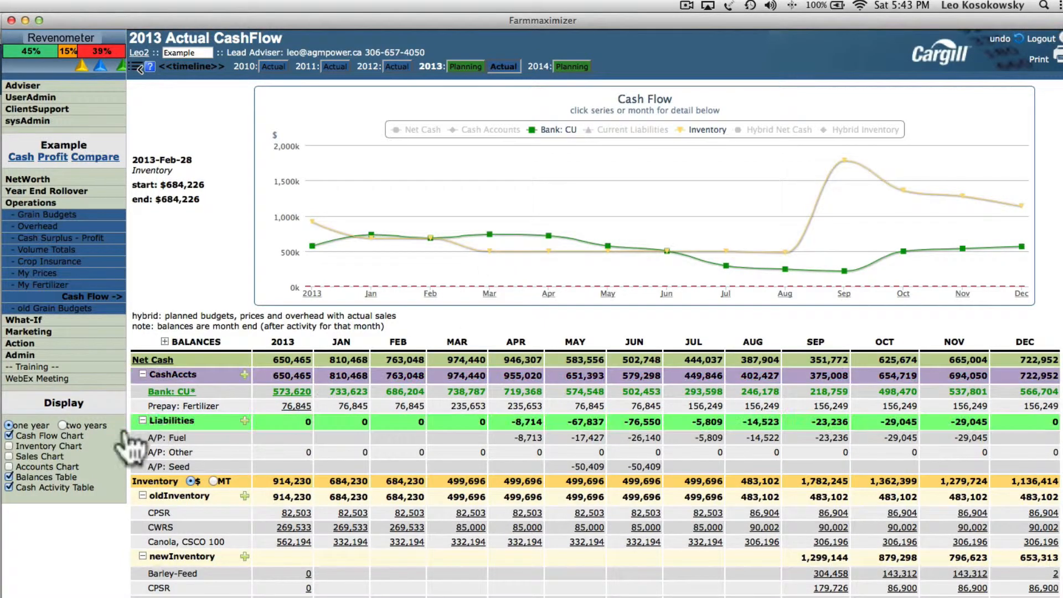
# Step: Try the two-year display, return to one year, and collapse the Balances detail rows
pyautogui.click(63, 425)
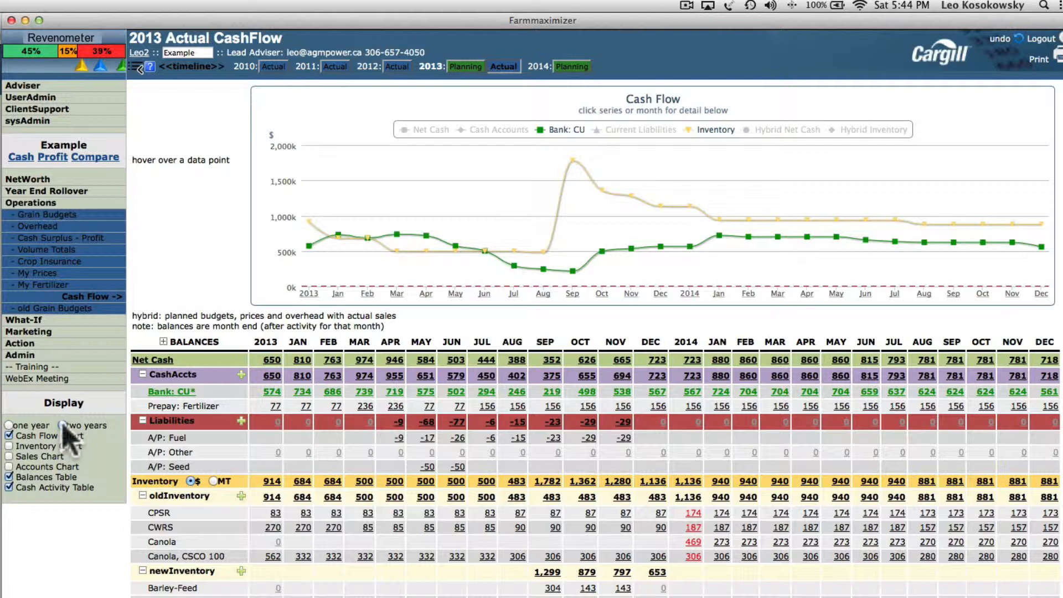
pyautogui.click(10, 426)
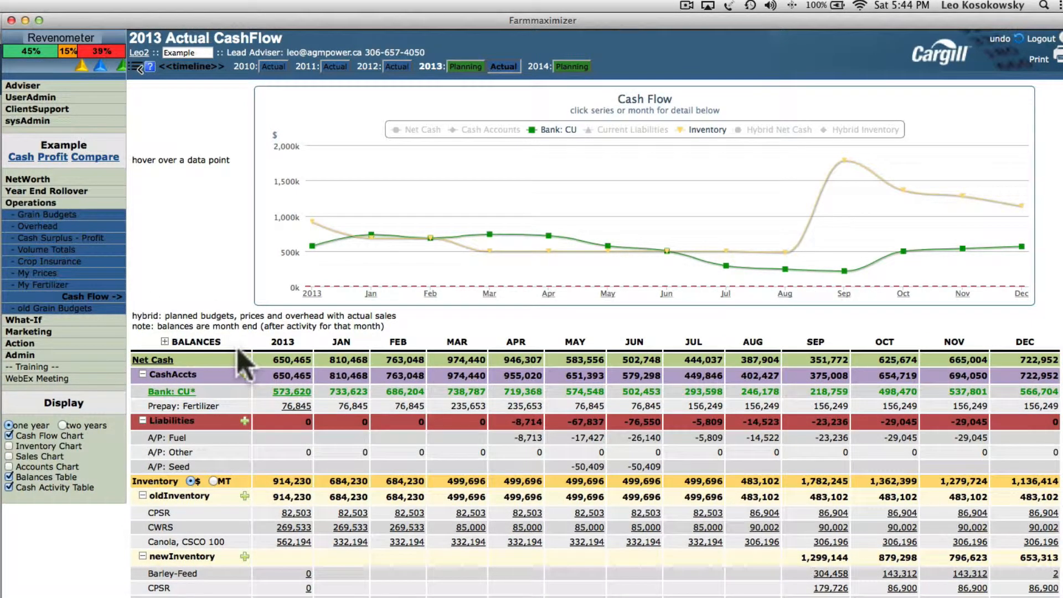
pyautogui.click(164, 342)
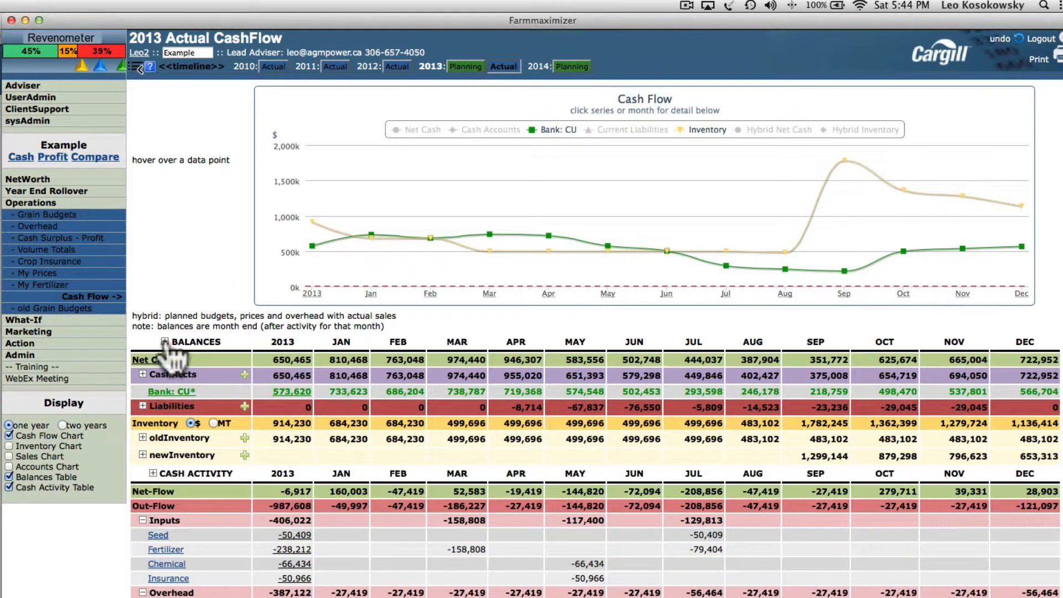
# Step: Collapse the Cash Activity detail rows and re-expand the Balances rows
pyautogui.click(153, 475)
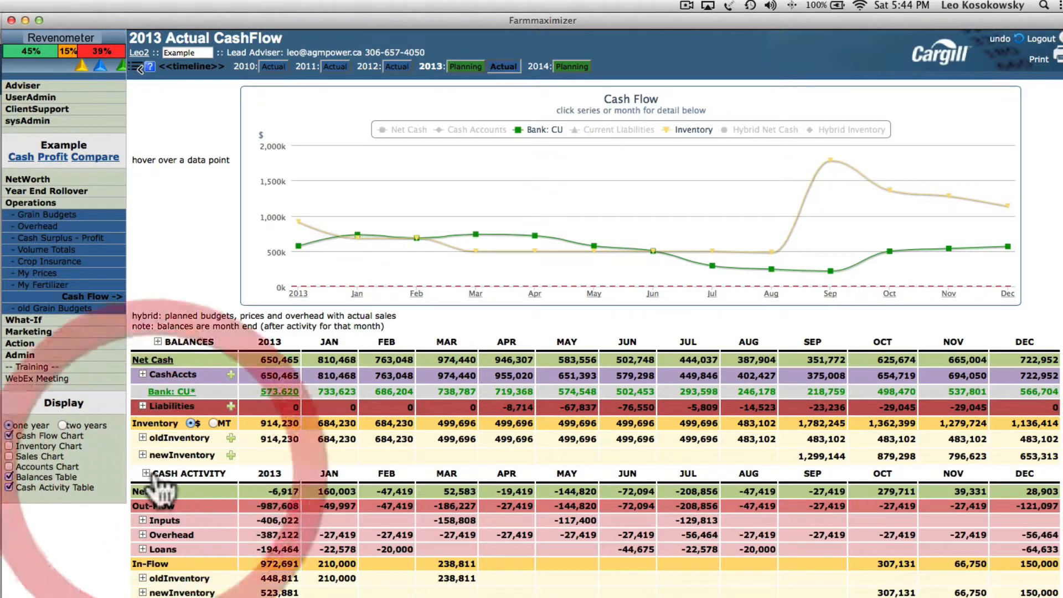
pyautogui.click(158, 343)
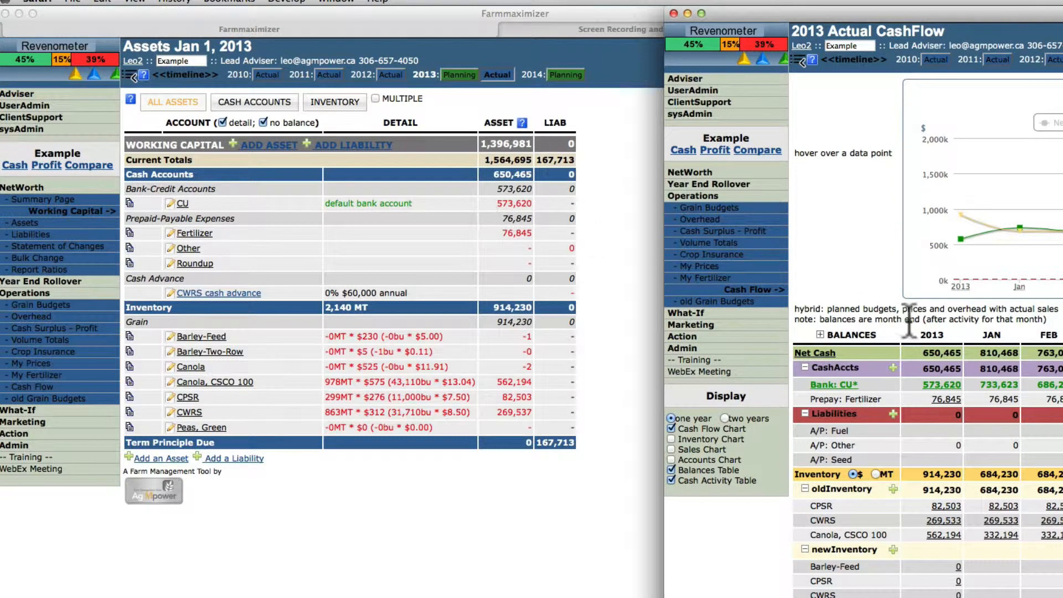
# Step: Bring the Cash Flow window back over the Assets window and compare balance cells
pyautogui.moveTo(941, 399); pyautogui.dragTo(918, 400)
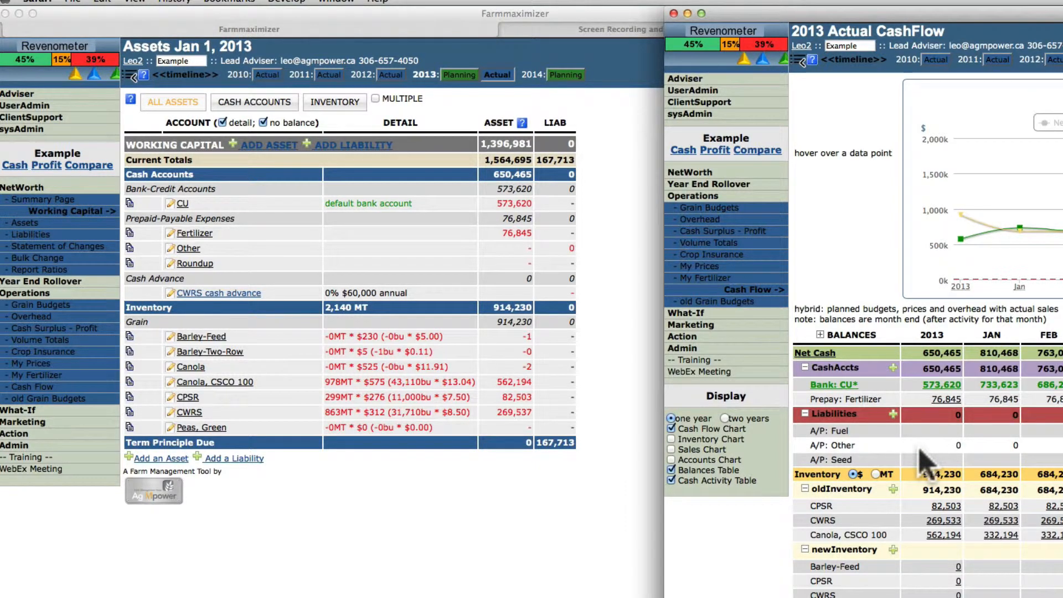
pyautogui.moveTo(925, 510)
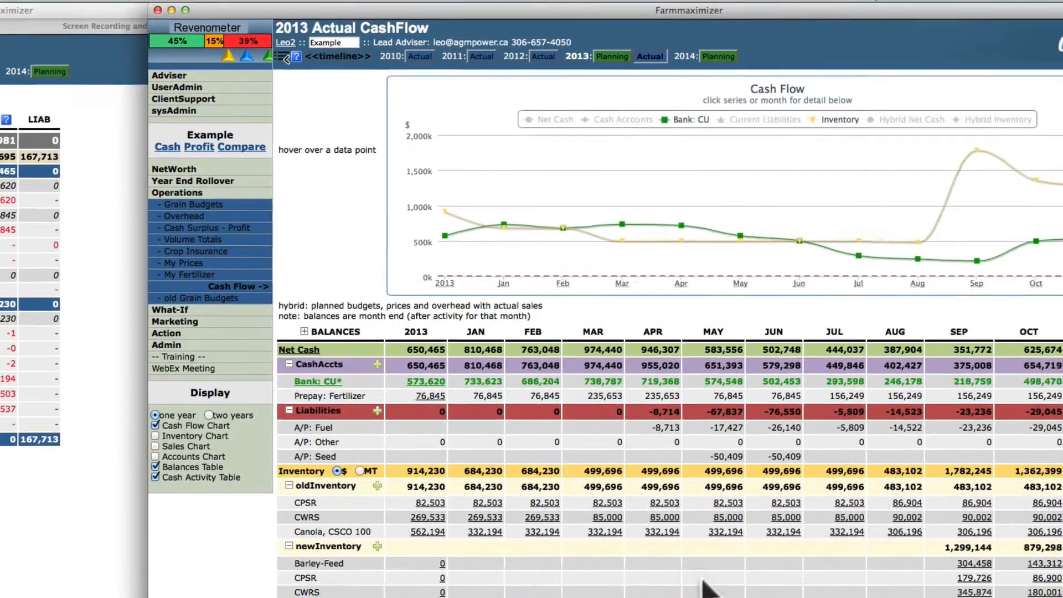
pyautogui.moveTo(948, 567)
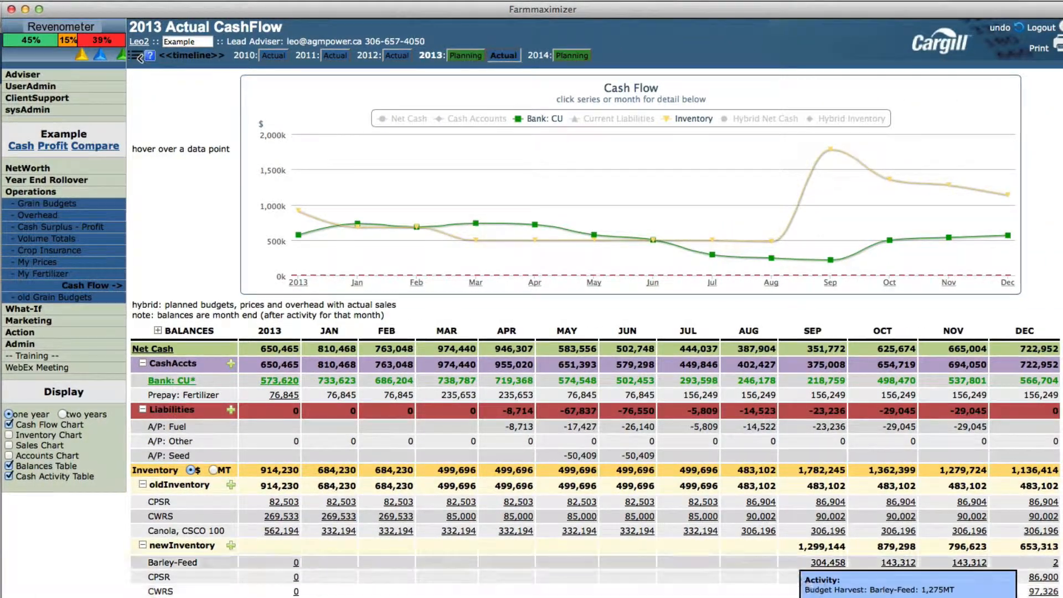
# Step: Show Inventory in MT and bring up the Canola, CSCO 100 February balance details
pyautogui.click(213, 470)
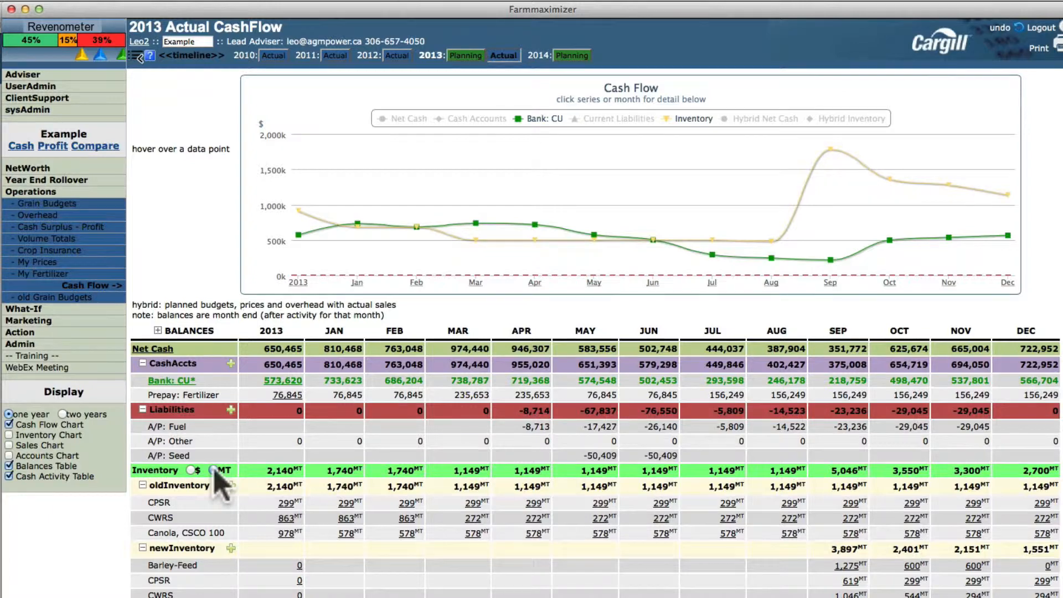
pyautogui.moveTo(406, 536)
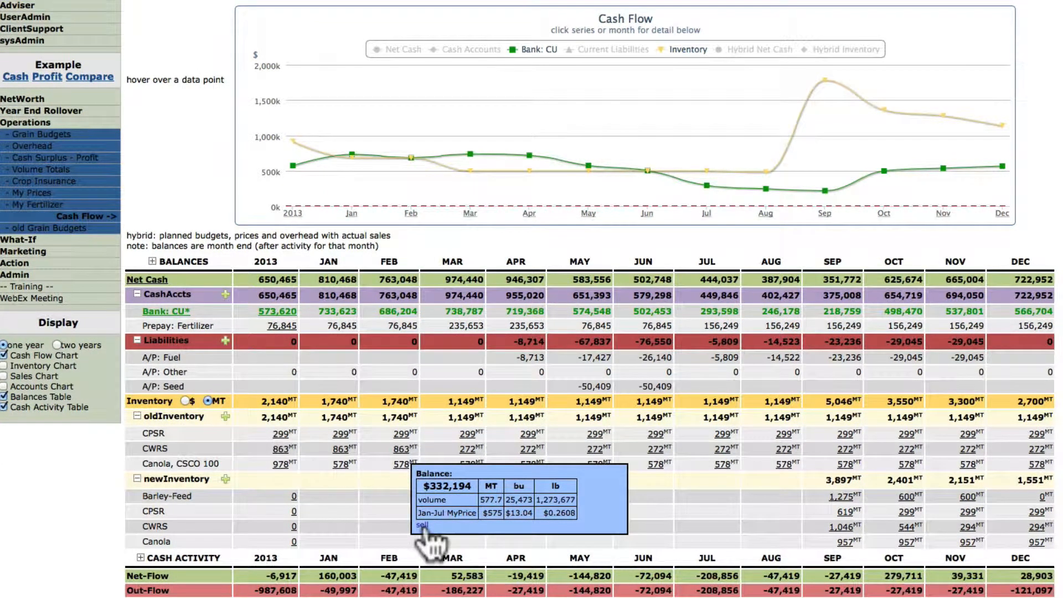
# Step: Start a canola sale ticket with a -30 basis, the Canola May 2014 $471.7 future, and a GMA line
pyautogui.click(424, 526)
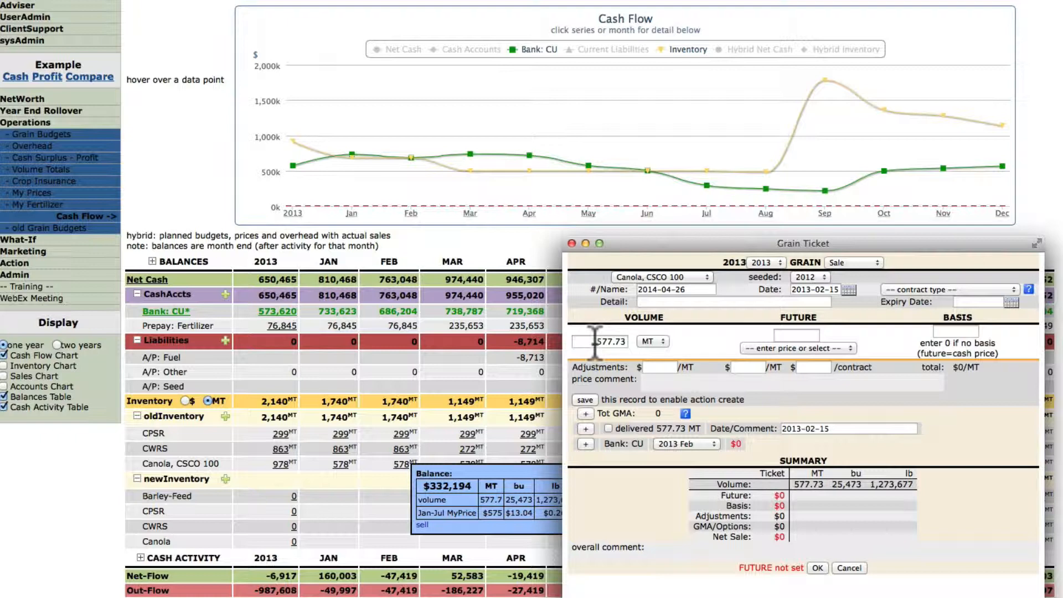
pyautogui.click(796, 335)
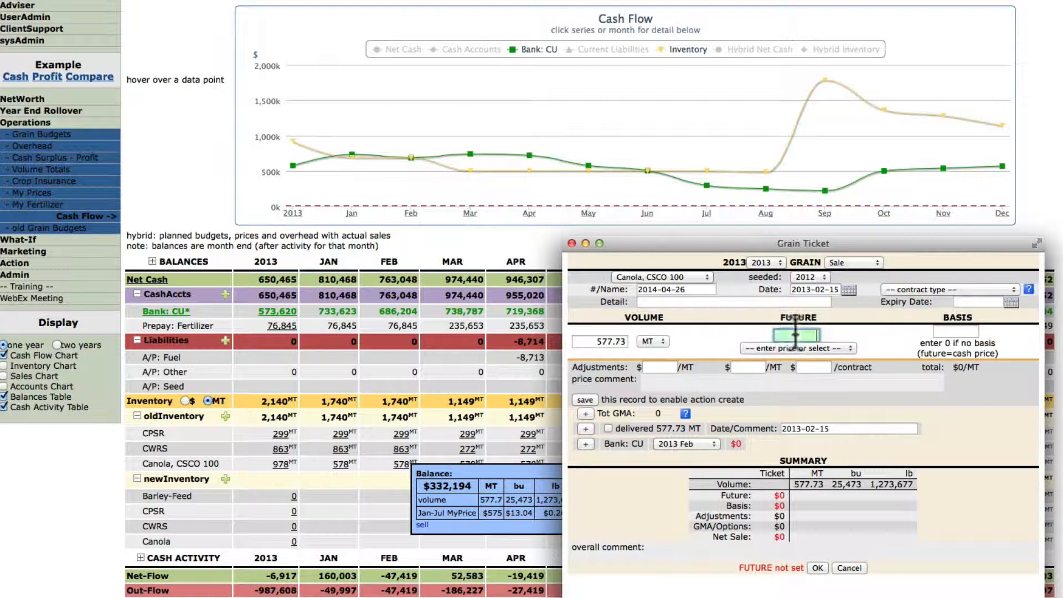
pyautogui.press('Tab')
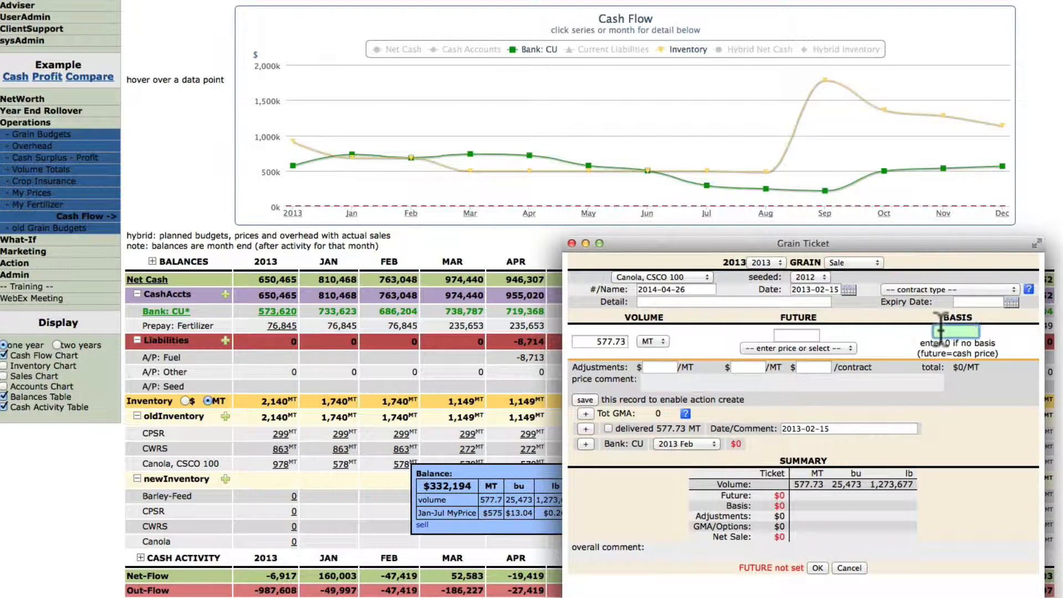
pyautogui.write('-')
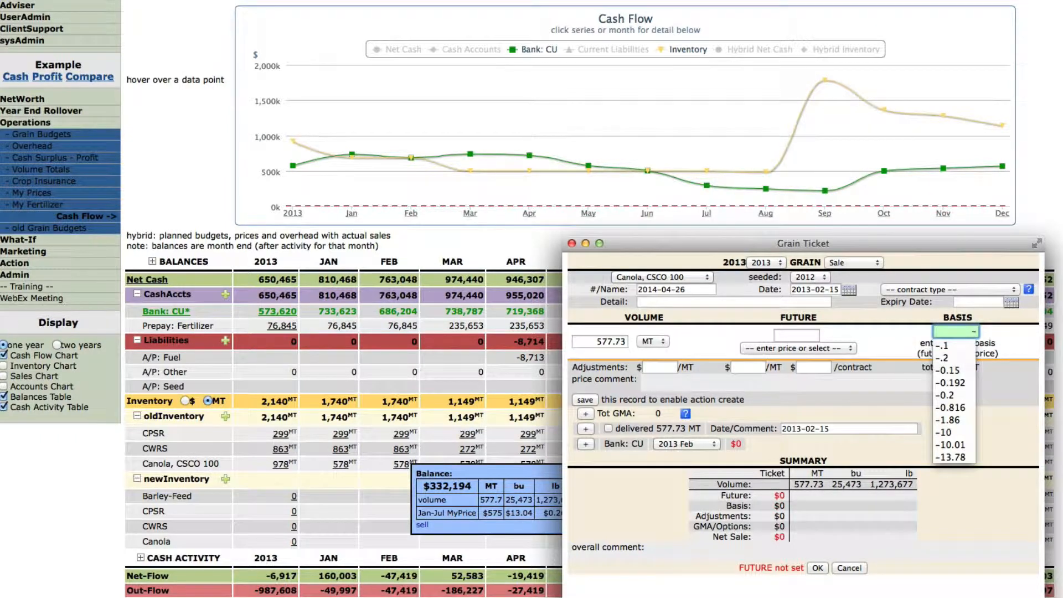
pyautogui.write('30')
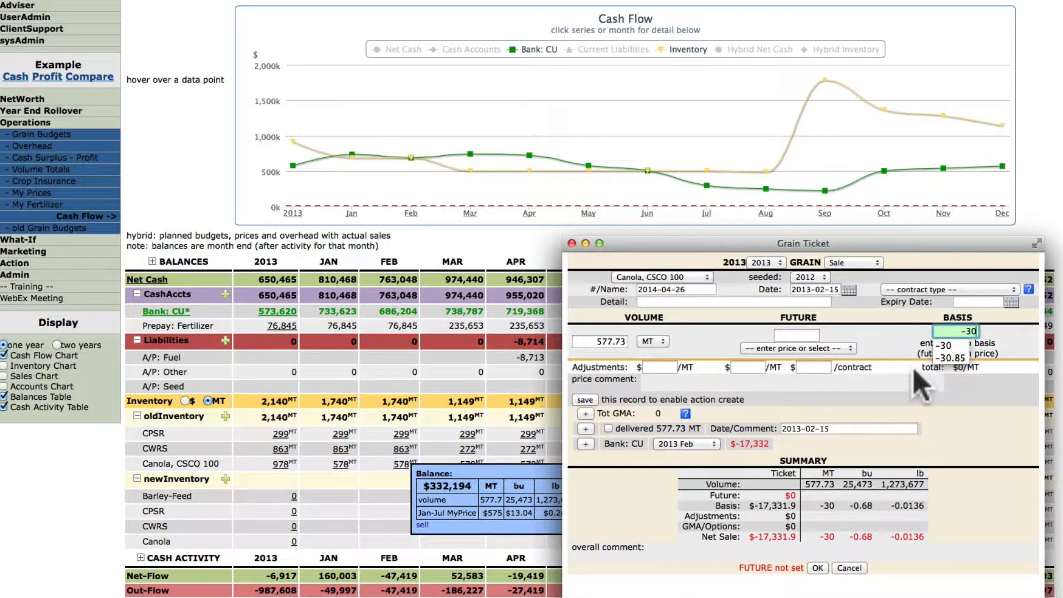
pyautogui.click(848, 347)
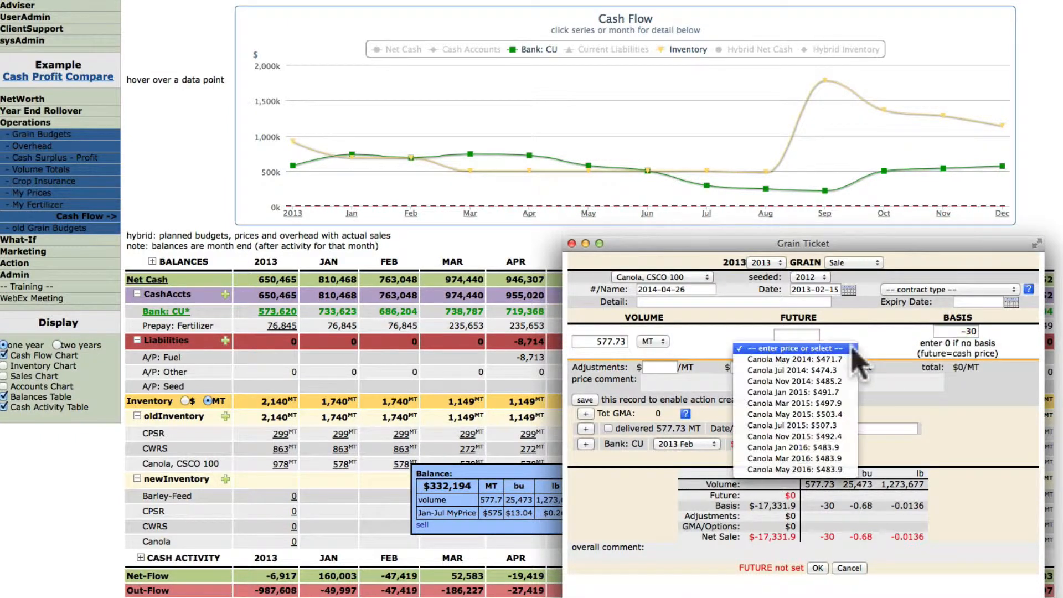
pyautogui.click(825, 359)
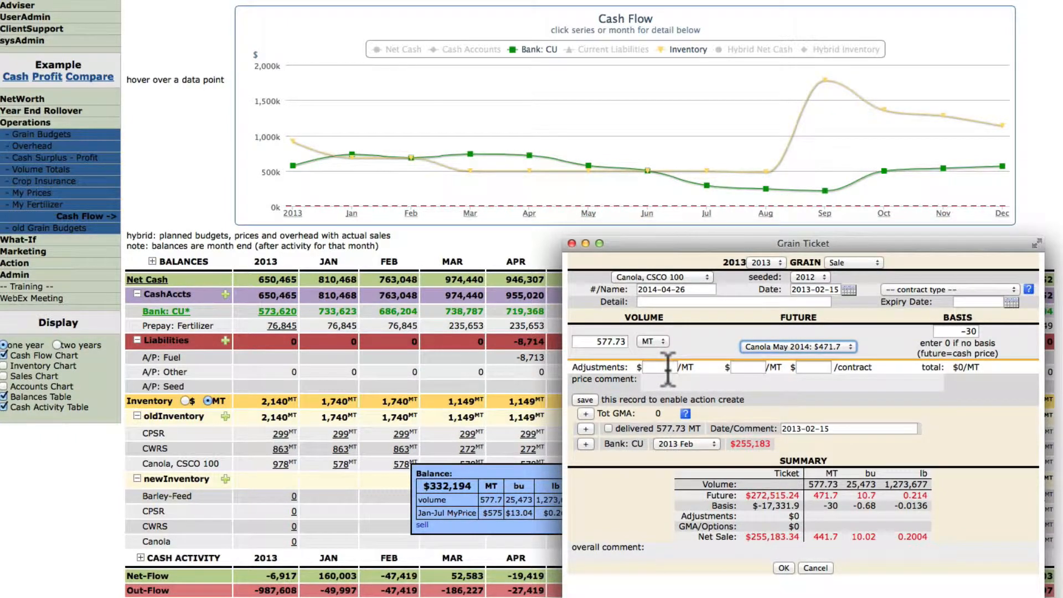
pyautogui.click(586, 414)
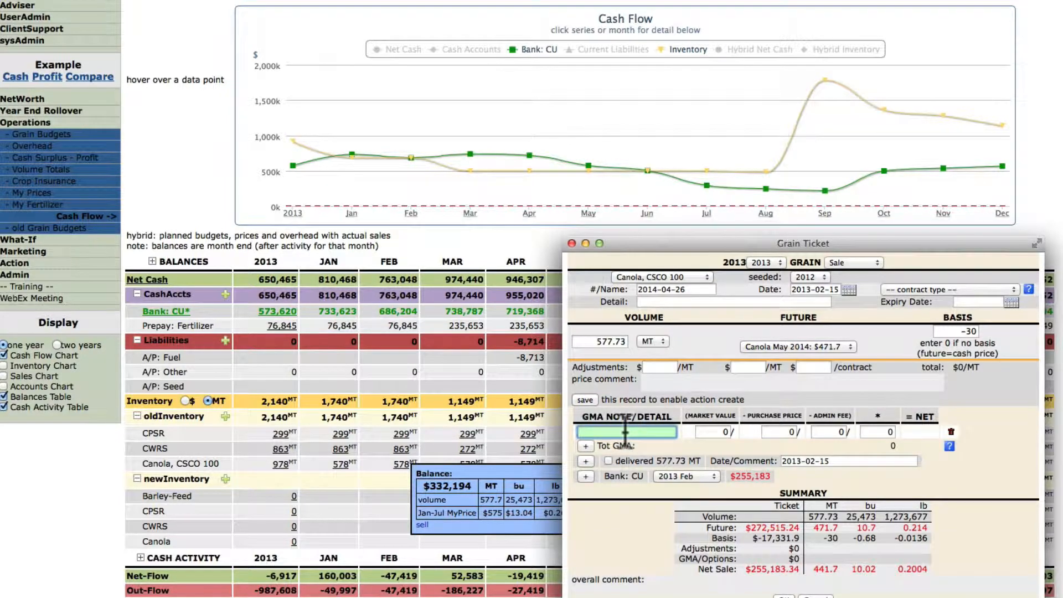
# Step: Add delivery and Bank: CU cash lines, collapse the ticket's detail sections, and save it
pyautogui.click(586, 461)
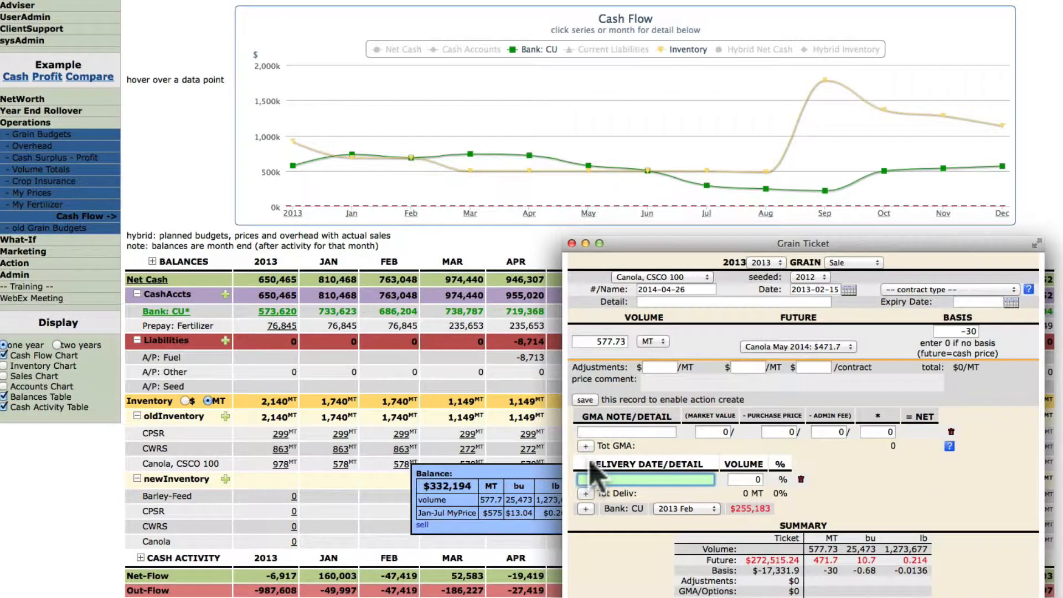
pyautogui.click(587, 509)
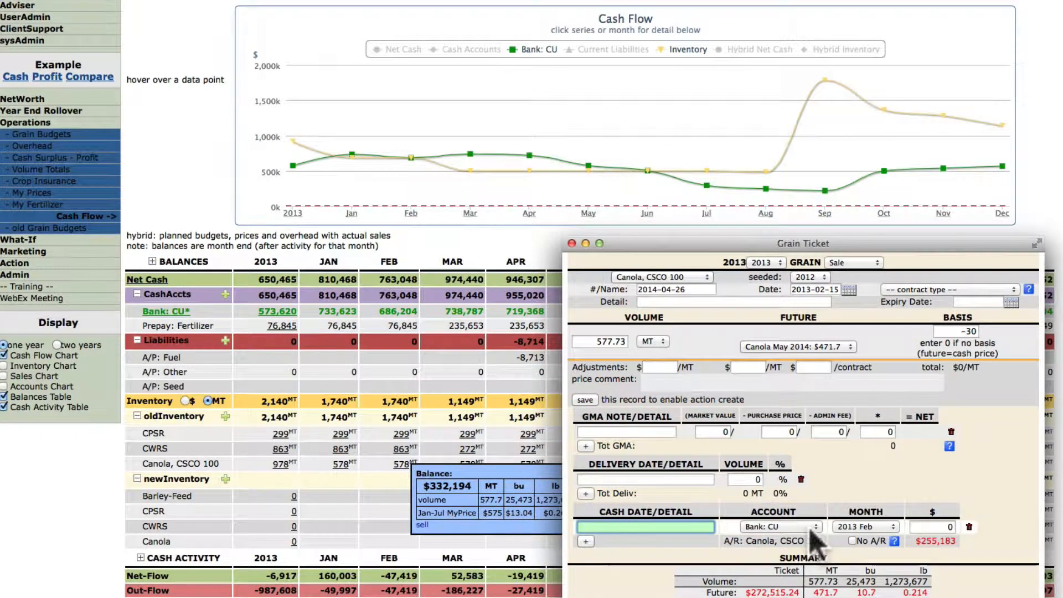
pyautogui.click(967, 526)
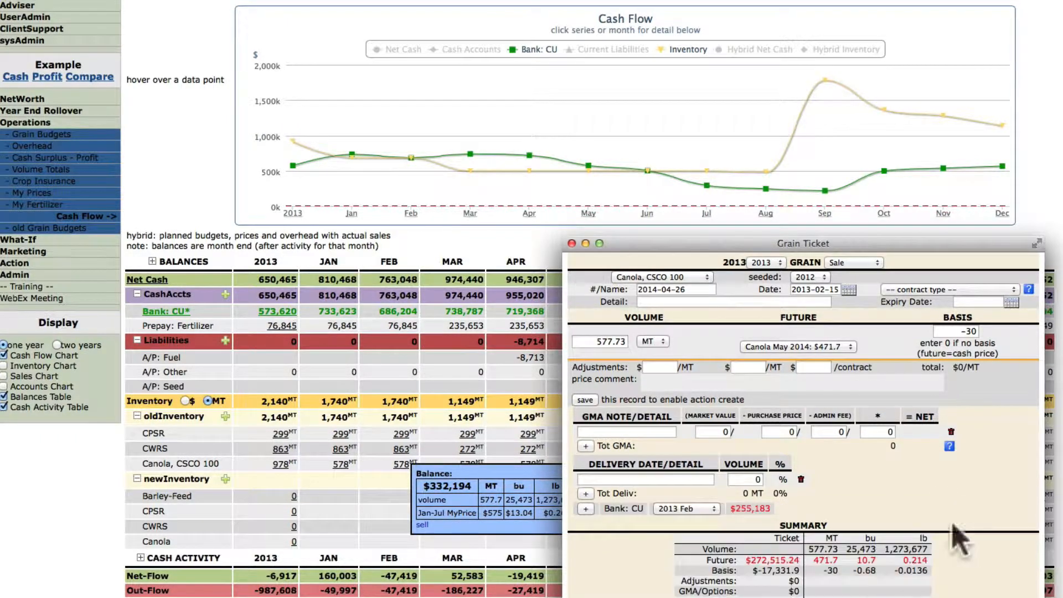
pyautogui.click(799, 481)
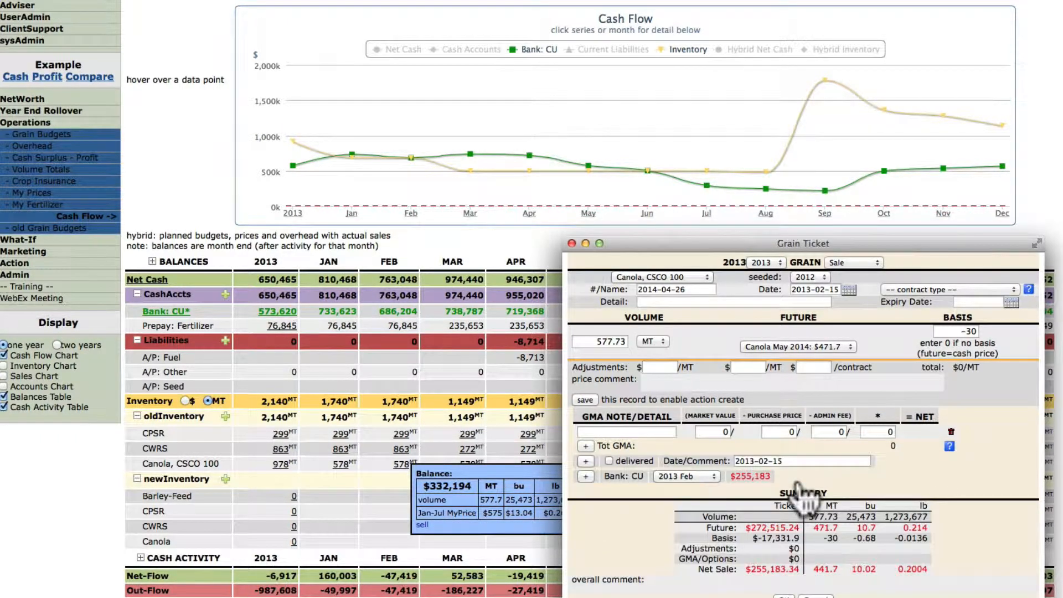
pyautogui.click(951, 432)
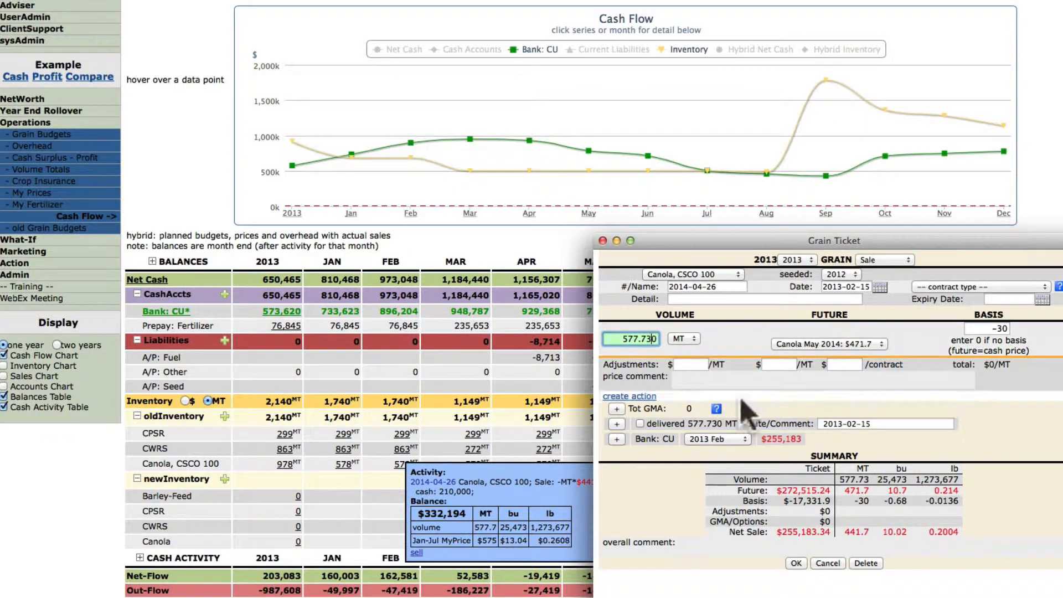
pyautogui.click(797, 563)
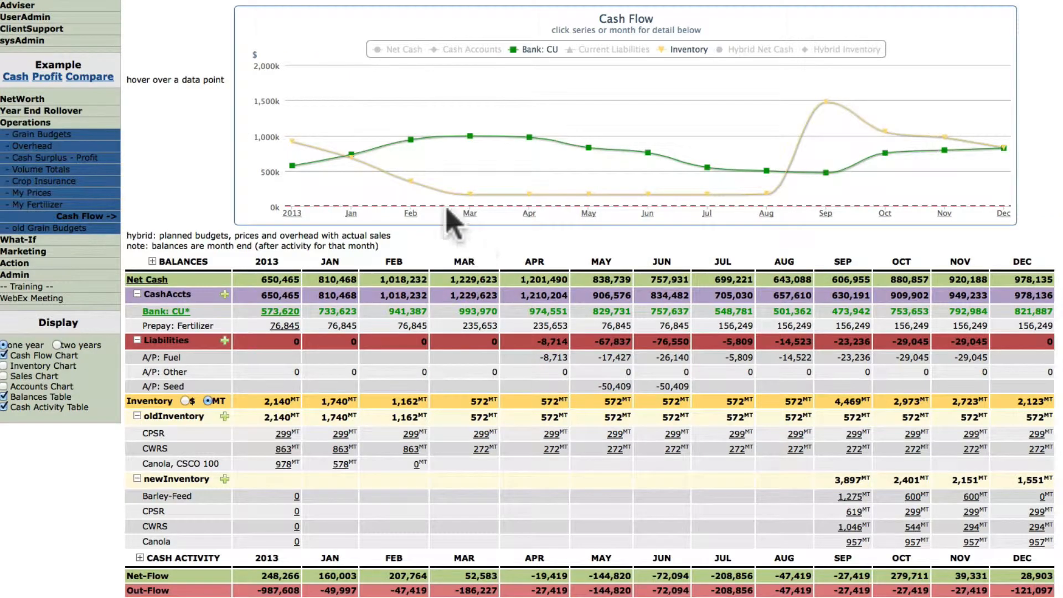
# Step: Check the reloaded February Canola inventory at 0 MT and its 578 MT $441.70 sale detail
pyautogui.moveTo(405, 187)
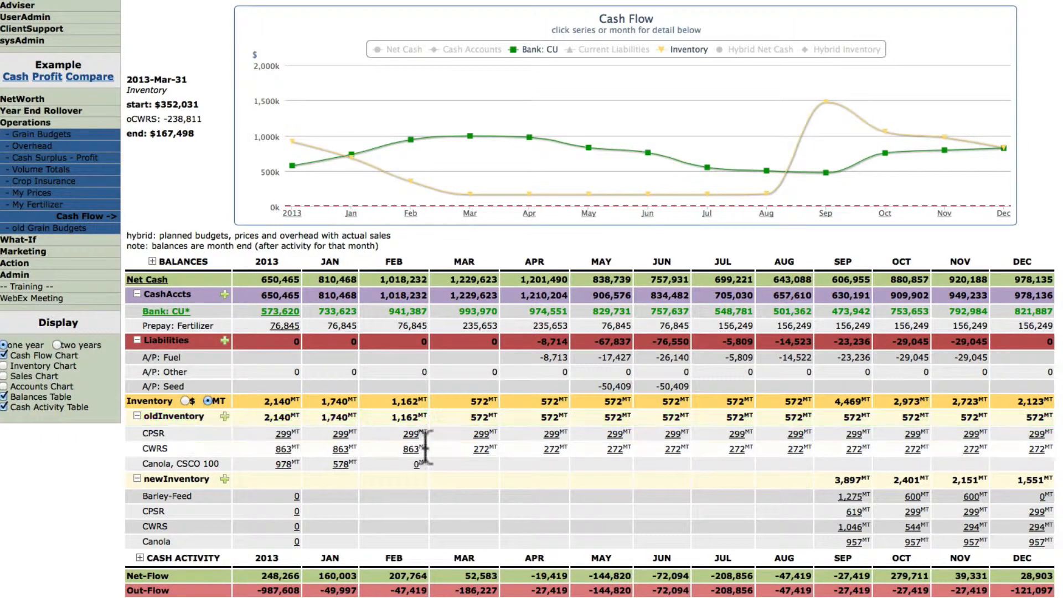
pyautogui.moveTo(417, 467)
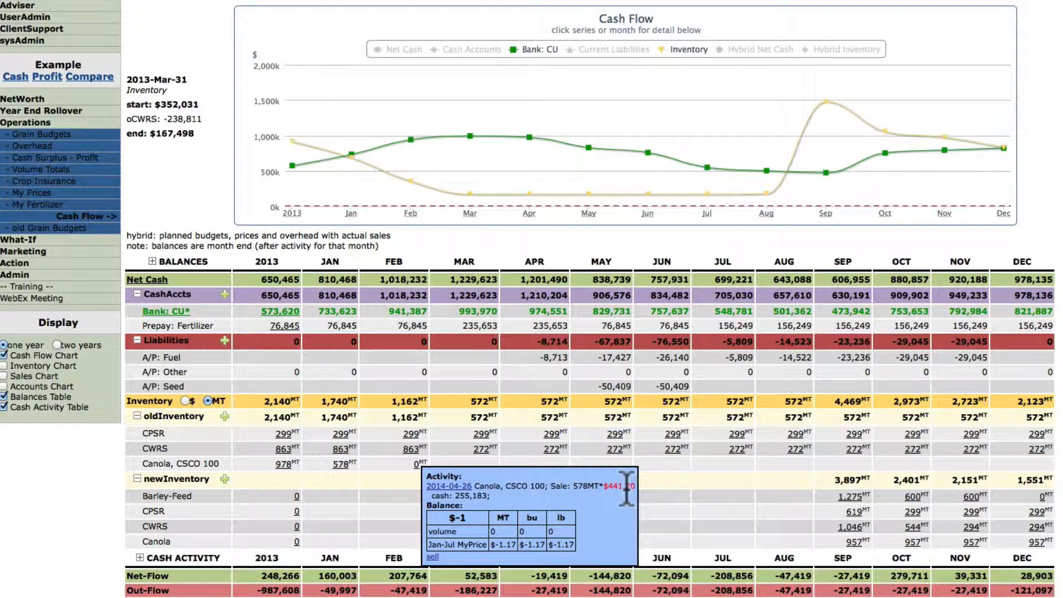
# Step: Reopen the canola sale ticket, set a manual 473 future price, and save it
pyautogui.click(464, 488)
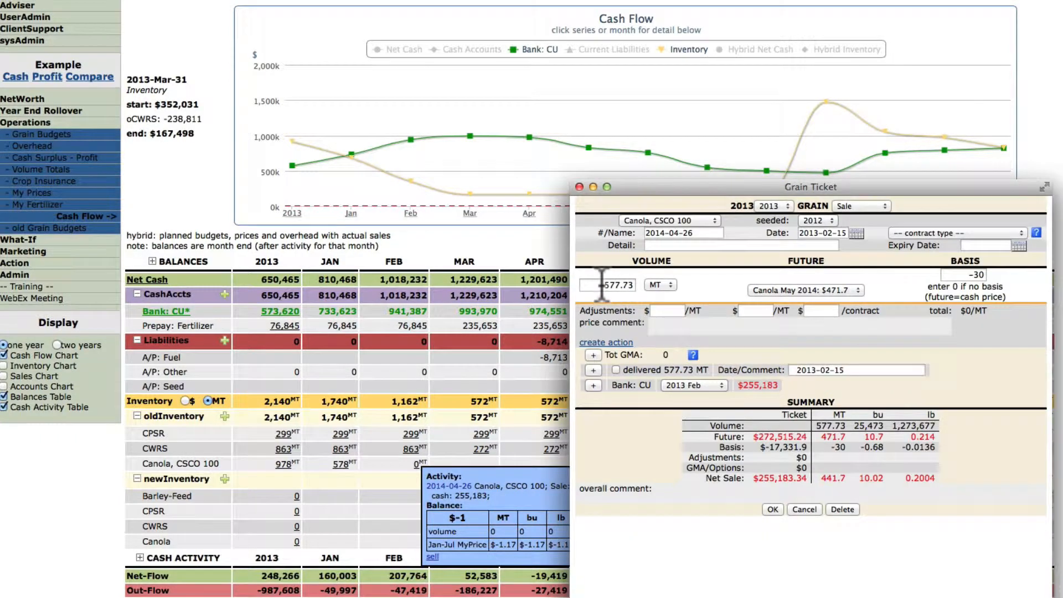
pyautogui.click(822, 290)
pyautogui.click(810, 276)
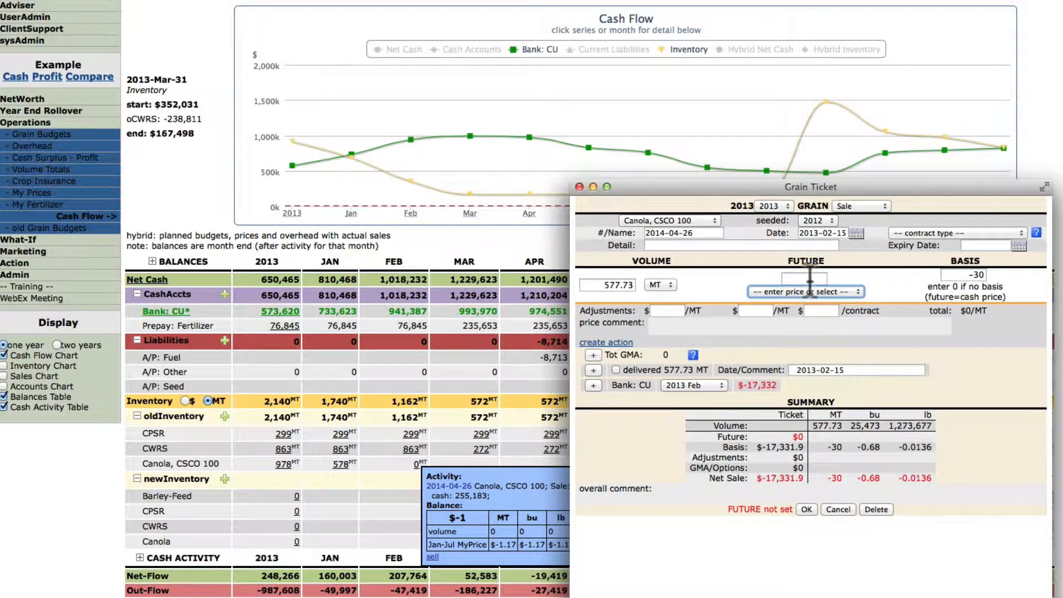
pyautogui.click(810, 279)
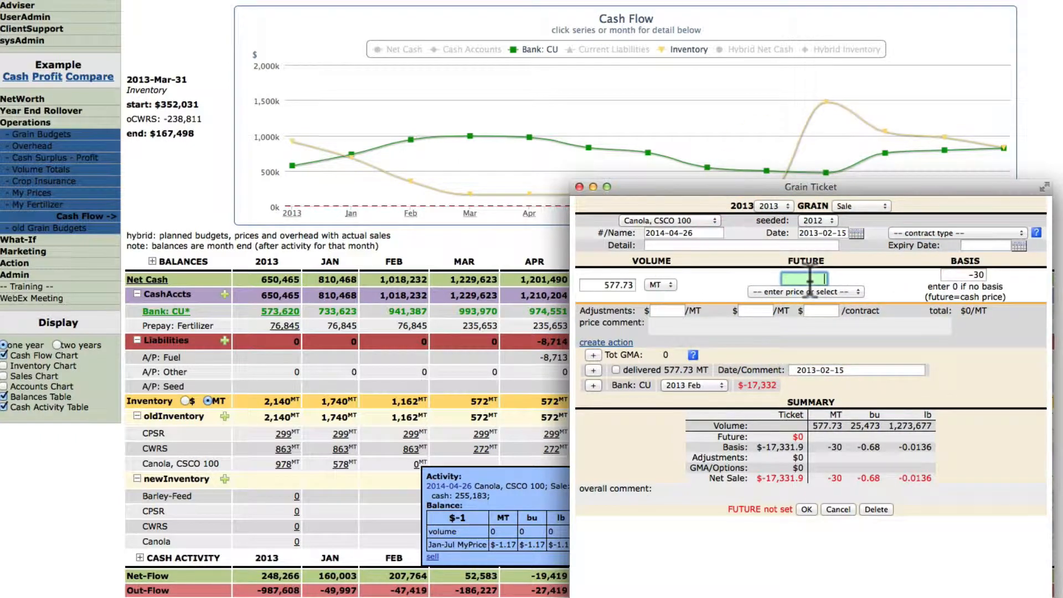
pyautogui.click(849, 292)
pyautogui.click(848, 294)
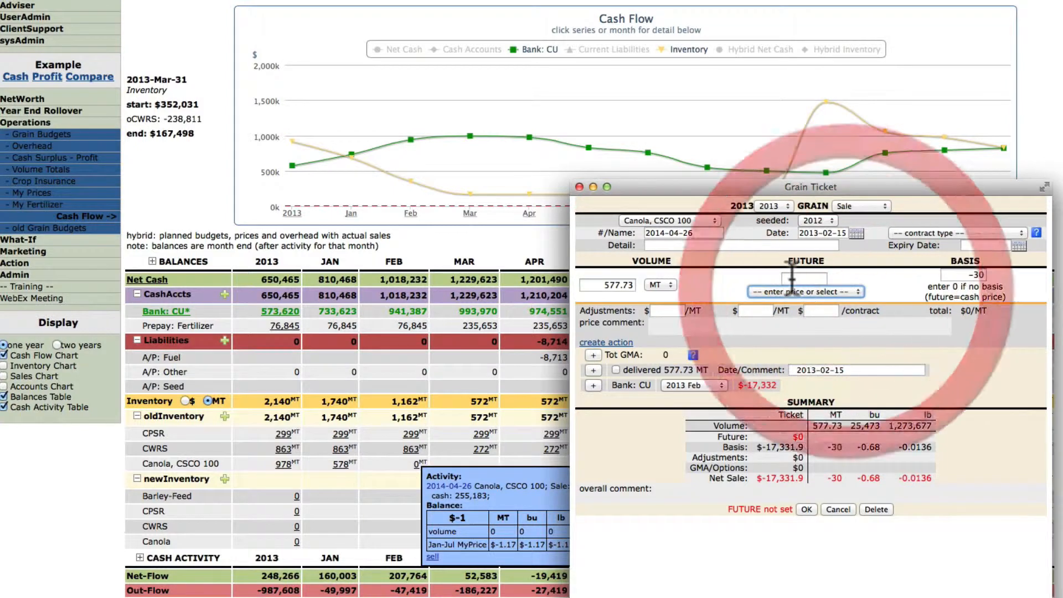
pyautogui.write('473')
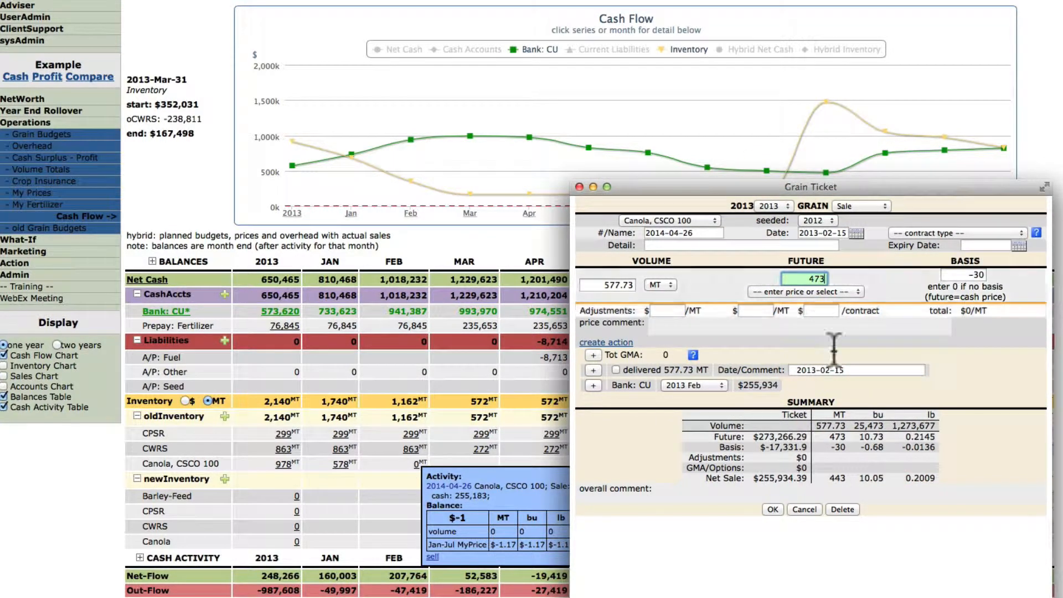
pyautogui.click(773, 510)
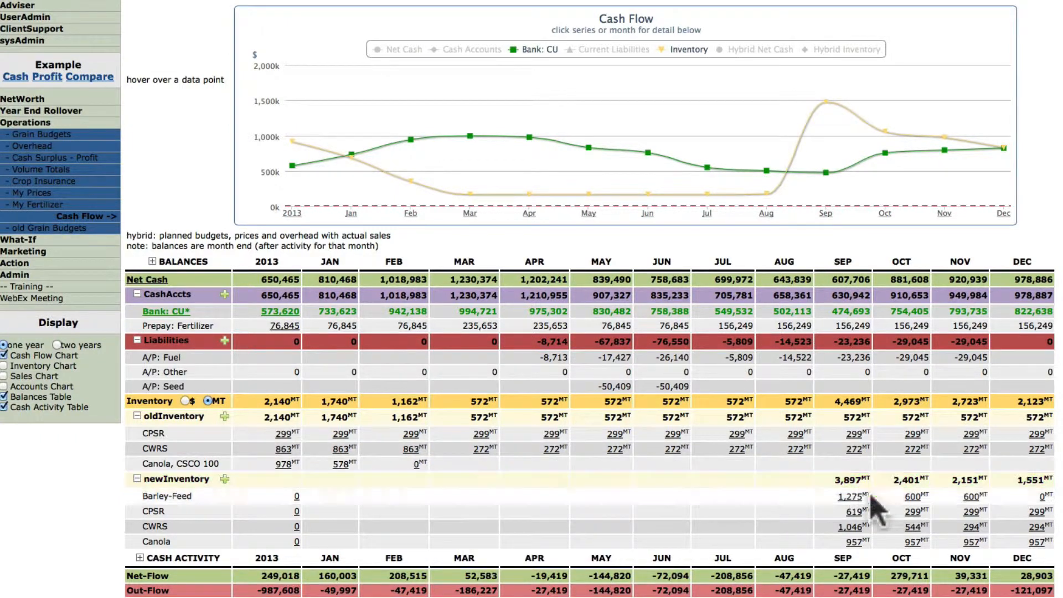
# Step: Collapse the Balances rows and expand Cash Activity into Inputs and Overhead lines like Seed and Fertilizer
pyautogui.moveTo(912, 511)
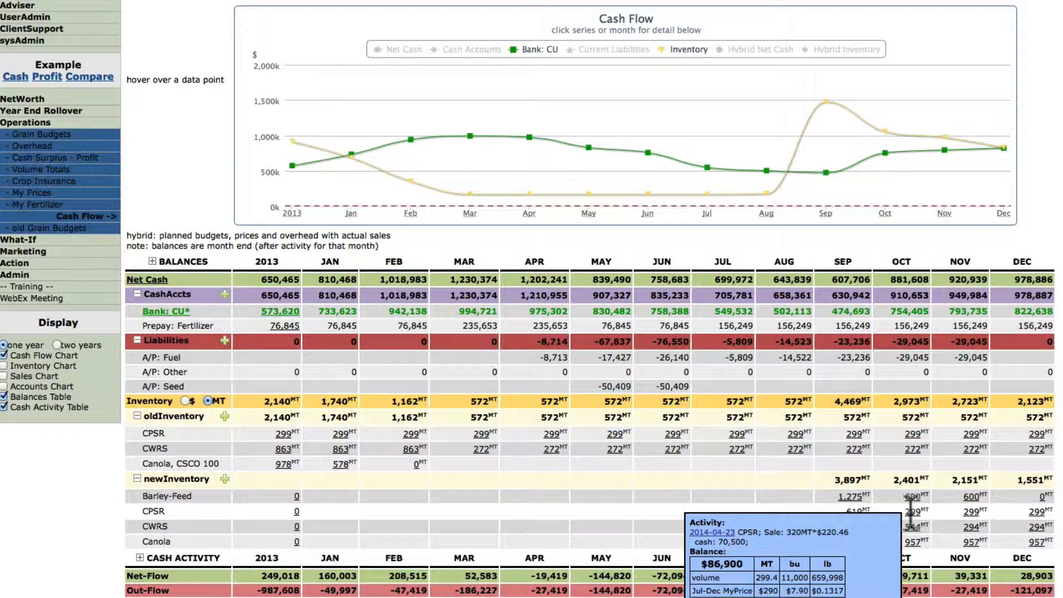
pyautogui.click(152, 262)
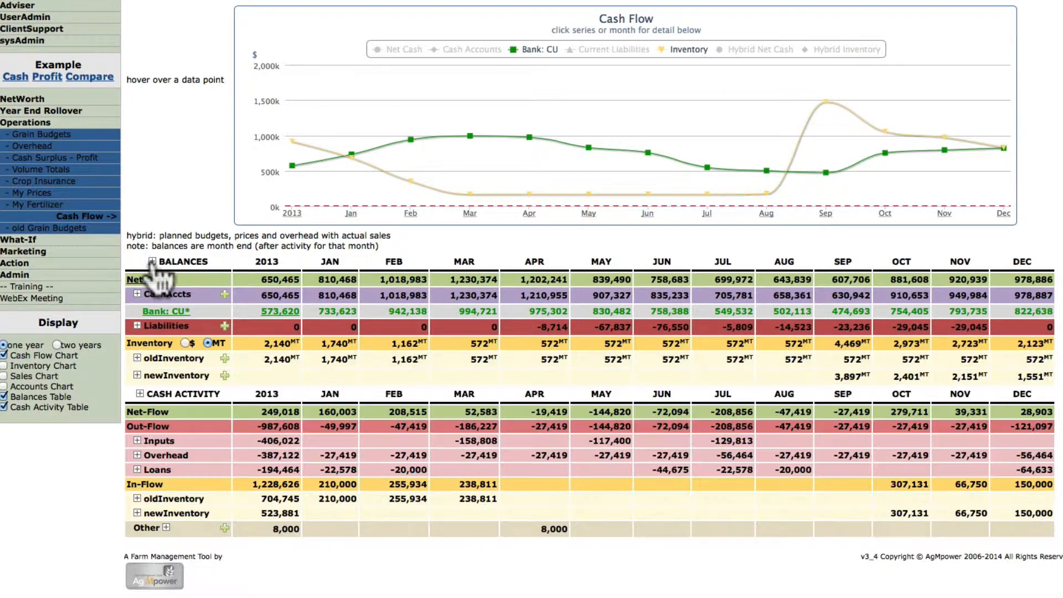
pyautogui.click(141, 394)
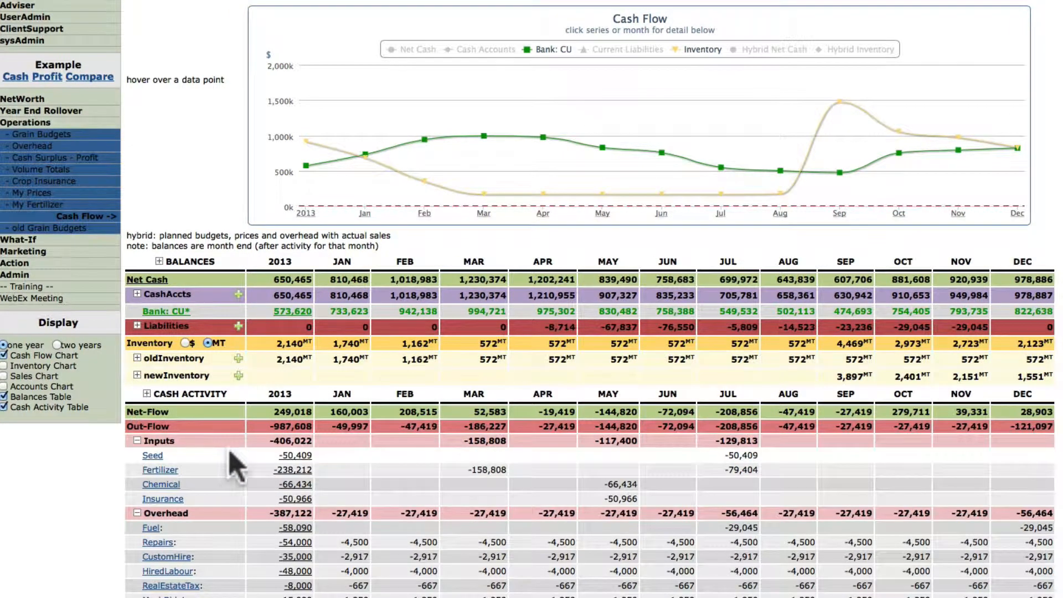
# Step: Review the seed payments by month without changes, then inspect the Loans and Canola In-Flow values
pyautogui.click(155, 457)
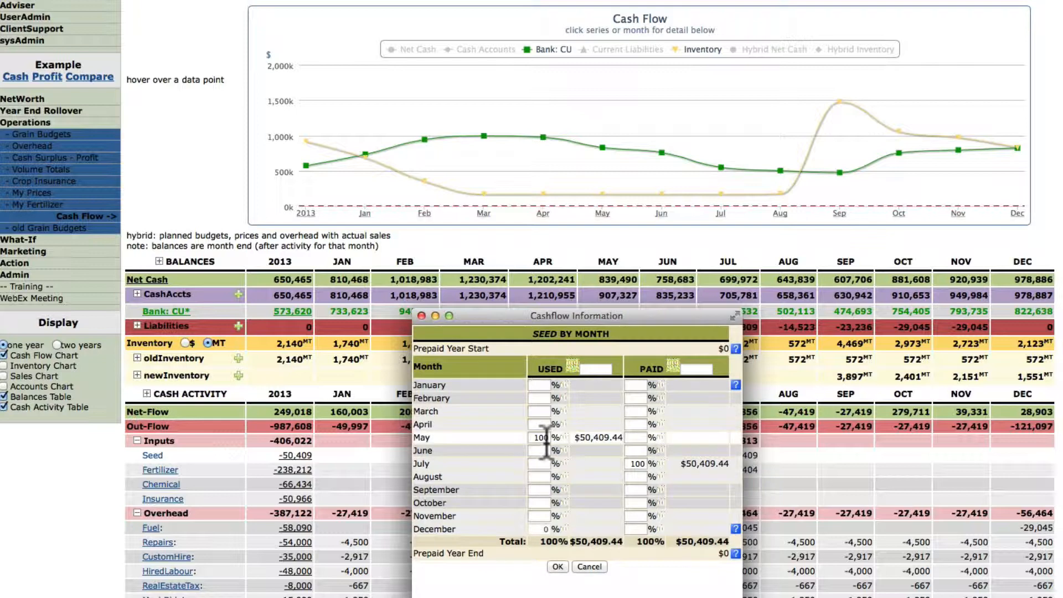
pyautogui.click(595, 567)
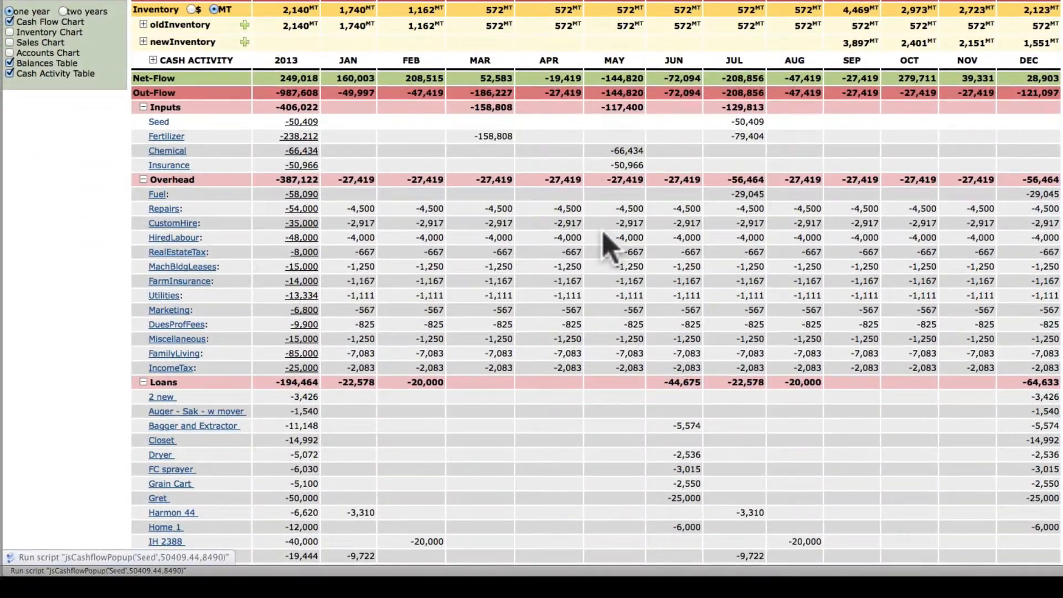
pyautogui.moveTo(244, 397)
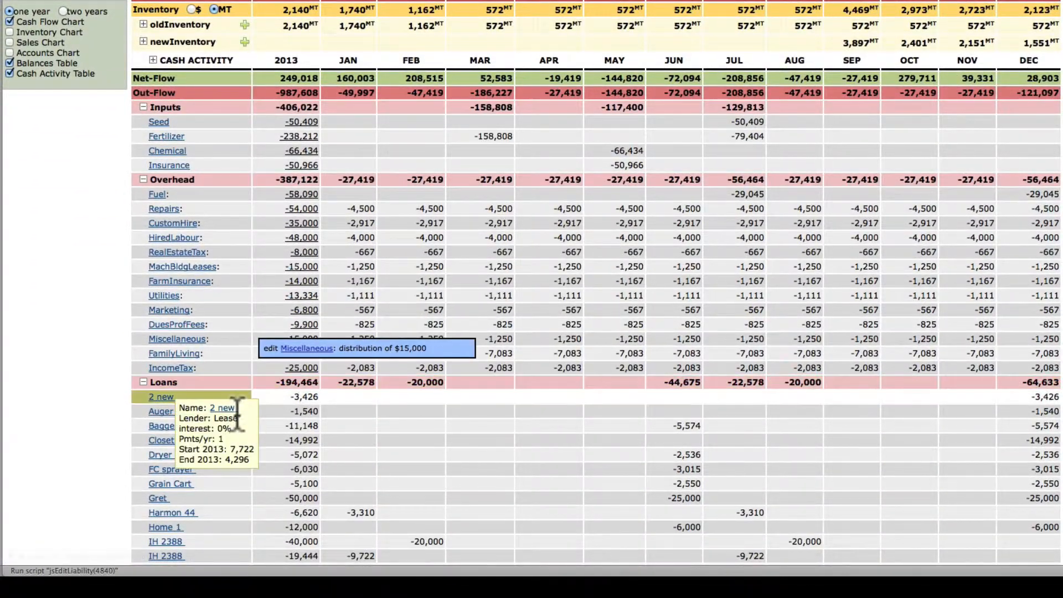
pyautogui.scroll(-5, 255, 443)
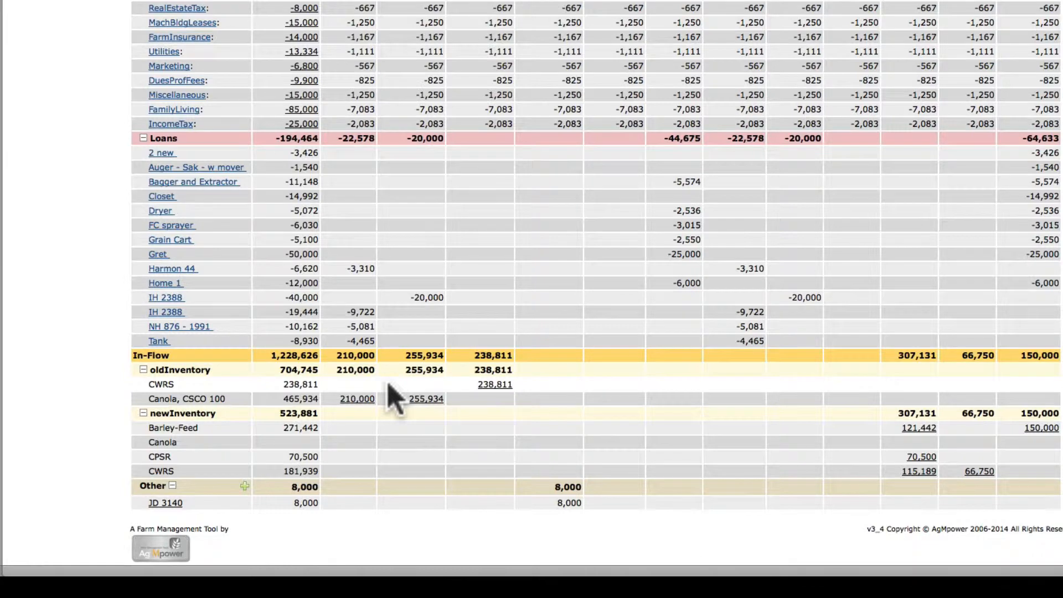
pyautogui.moveTo(437, 399)
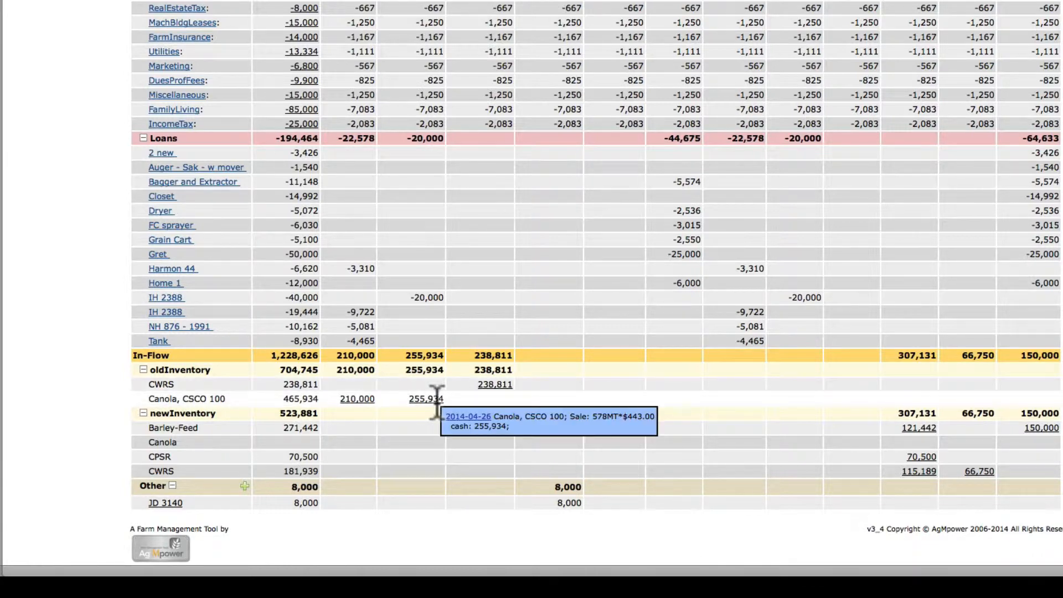
pyautogui.moveTo(238, 502)
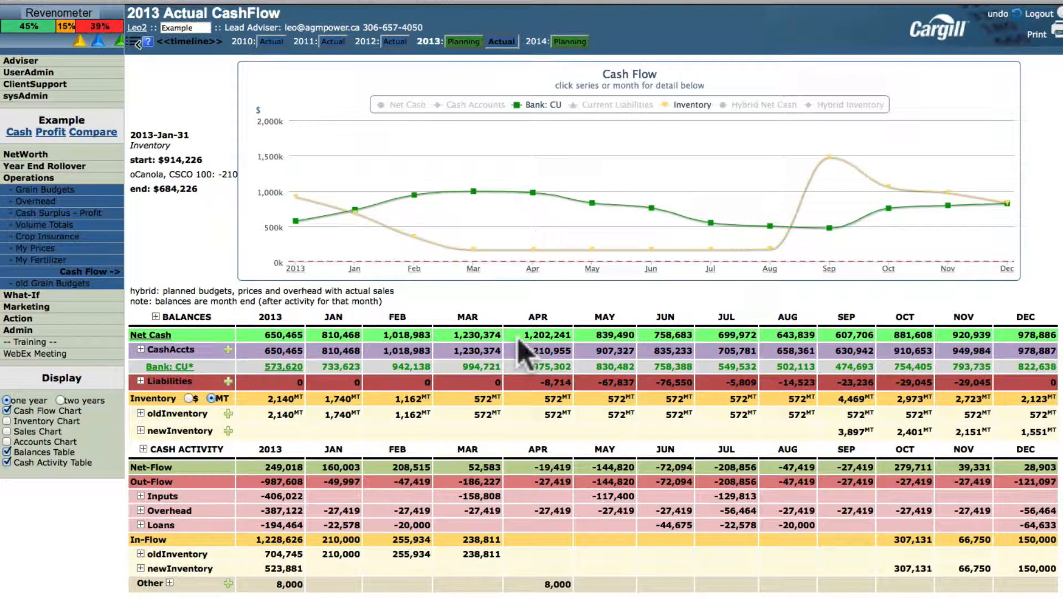
pyautogui.click(480, 180)
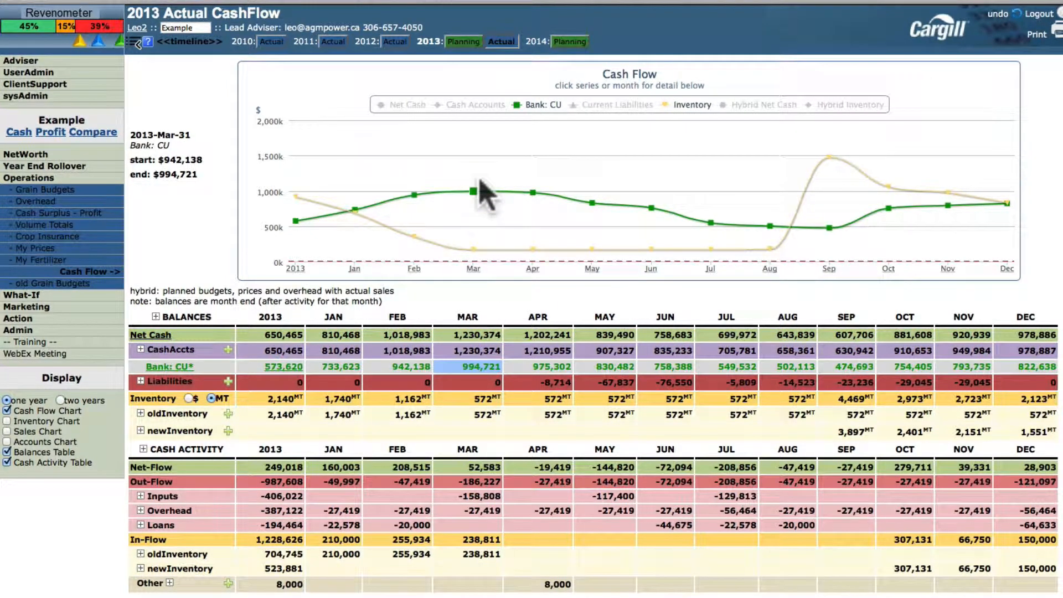
pyautogui.click(464, 43)
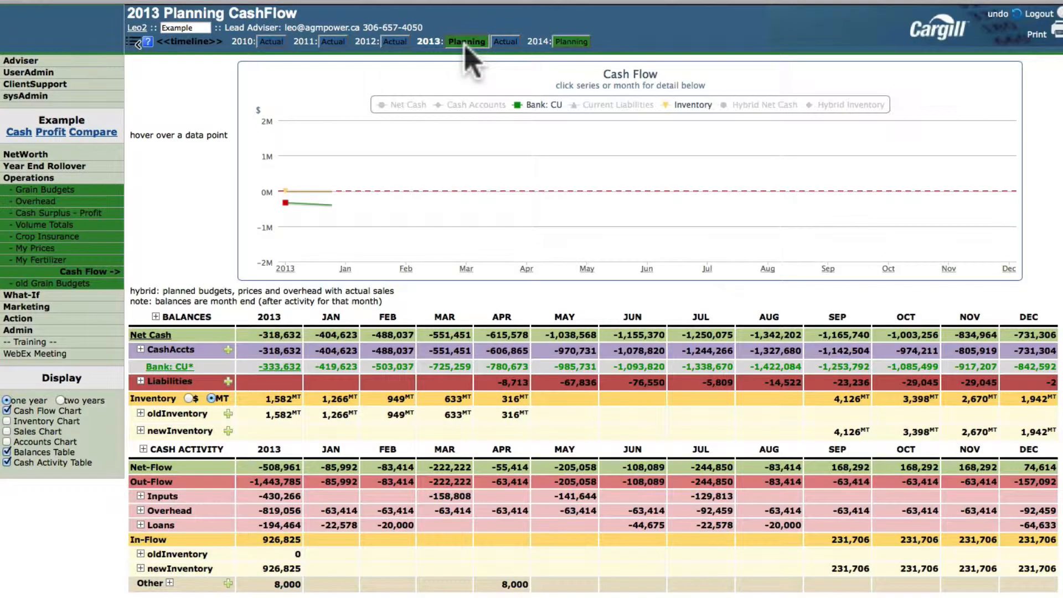
pyautogui.click(511, 40)
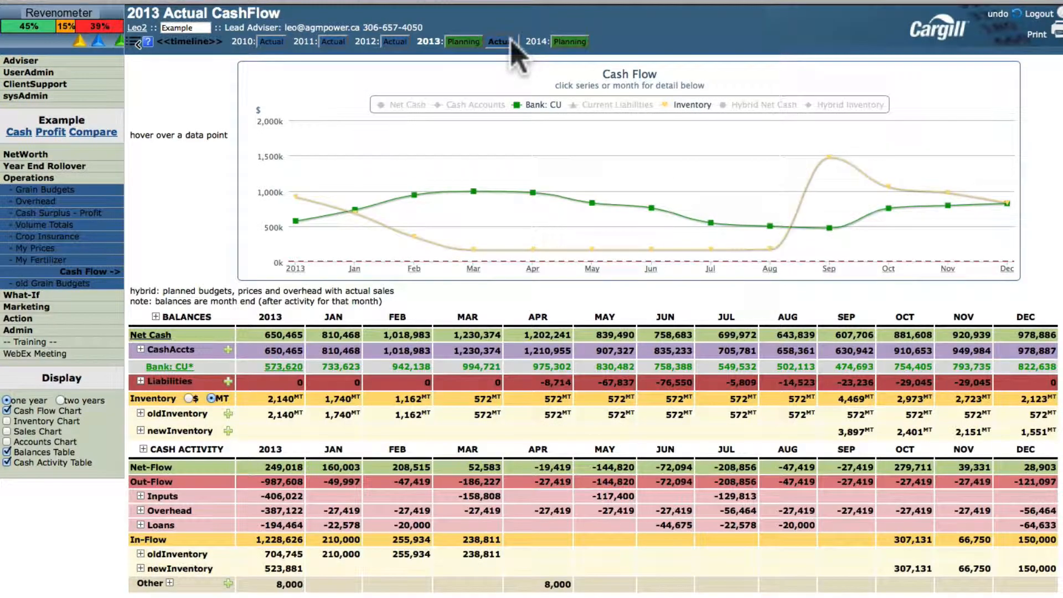